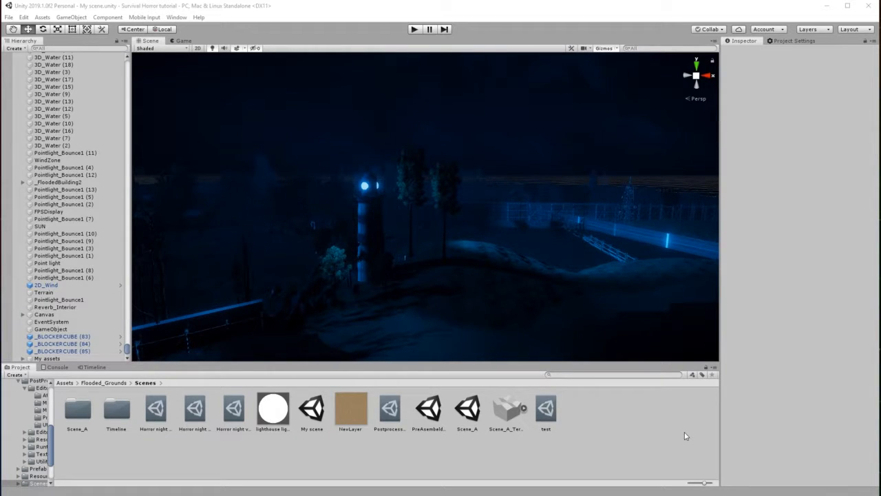
- Turn off scene lighting and the skybox, fog and other effects in the Scene view
{"action": "left_click", "coordinate": [213, 49]}
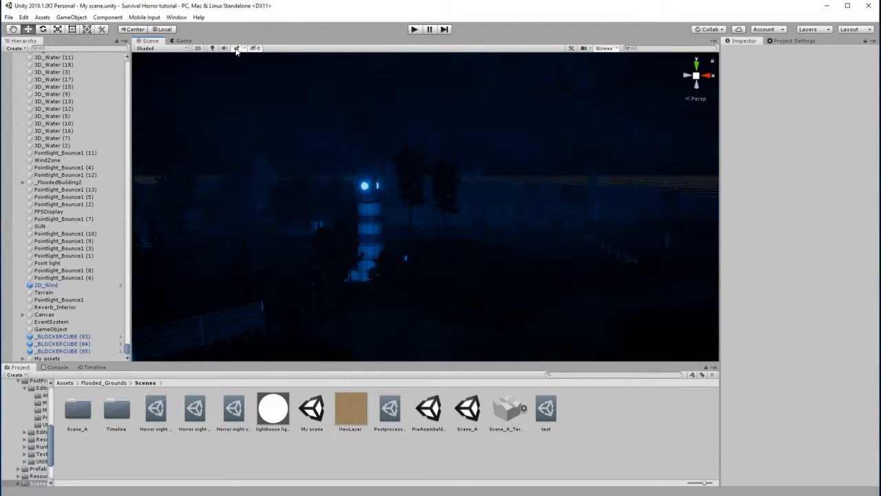
{"action": "left_click", "coordinate": [236, 49]}
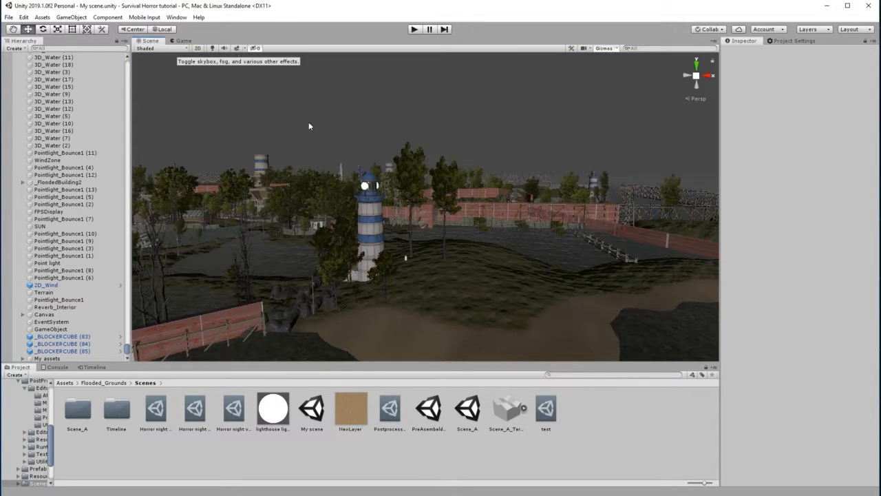
- Select the FpsController capsule on the ground beside the lighthouse
{"action": "left_click", "coordinate": [13, 29]}
{"action": "left_click_drag", "start_coordinate": [436, 244], "coordinate": [371, 343]}
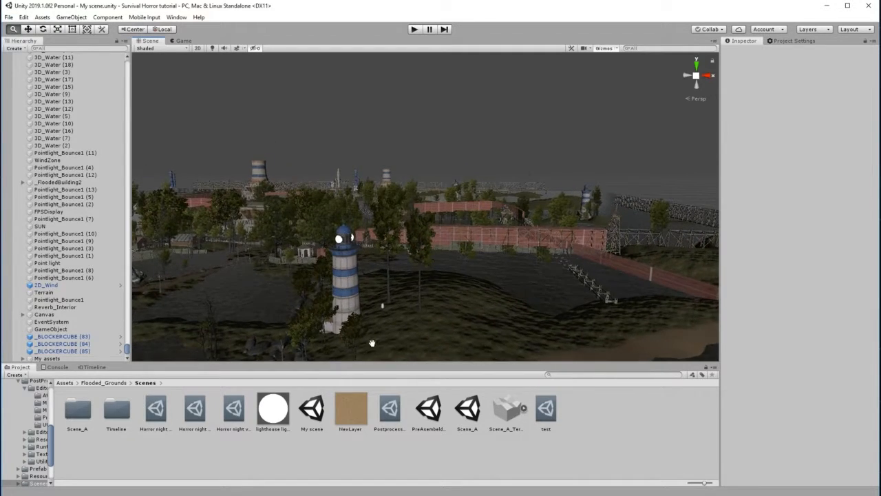
{"action": "scroll", "coordinate": [371, 342], "scroll_direction": "up", "scroll_amount": 10}
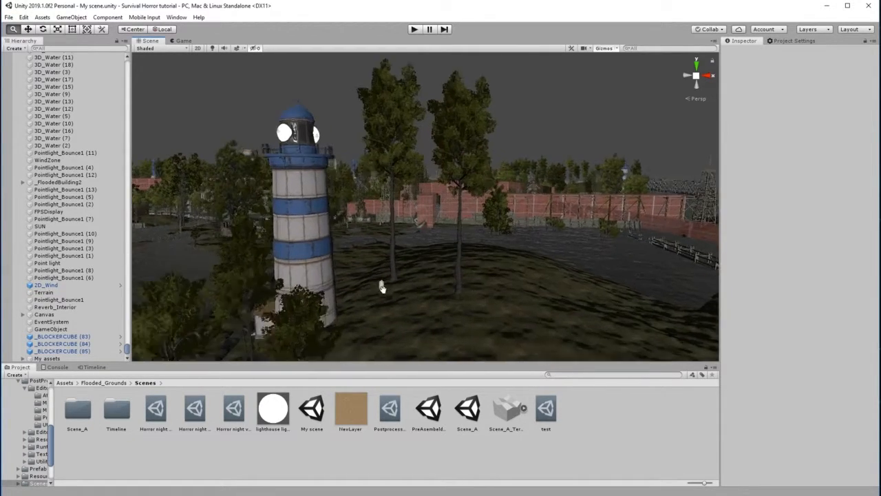
{"action": "scroll", "coordinate": [382, 288], "scroll_direction": "up", "scroll_amount": 10}
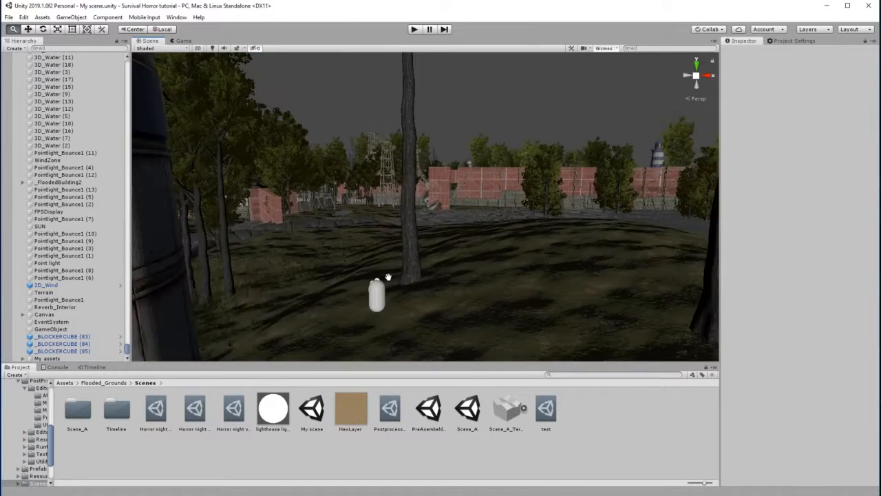
{"action": "scroll", "coordinate": [388, 277], "scroll_direction": "up", "scroll_amount": 5}
{"action": "left_click_drag", "start_coordinate": [389, 287], "coordinate": [417, 243]}
{"action": "scroll", "coordinate": [415, 248], "scroll_direction": "up", "scroll_amount": 3}
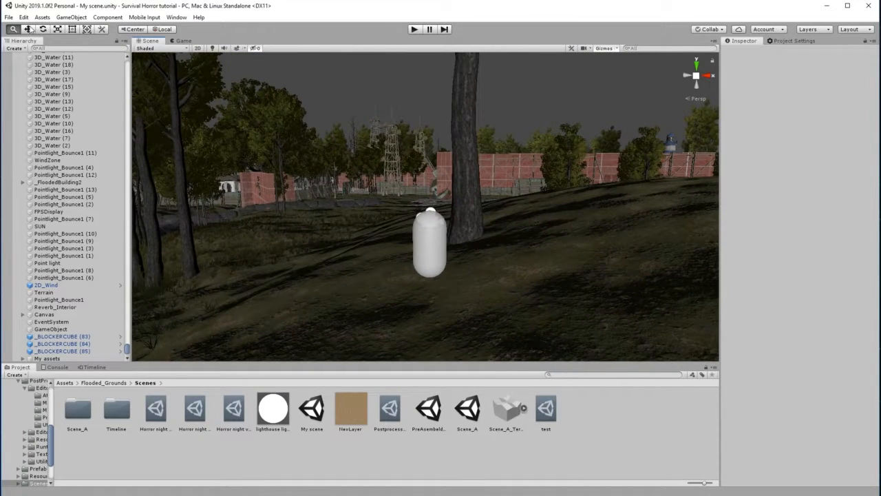
{"action": "left_click", "coordinate": [29, 29]}
{"action": "left_click", "coordinate": [435, 239]}
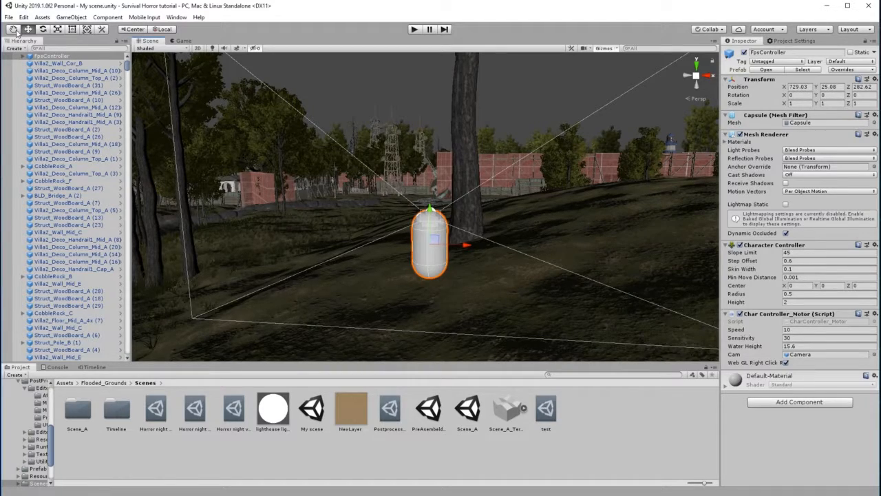
- Add a Spotlight to the scene near the FpsController capsule
{"action": "left_click", "coordinate": [16, 31]}
{"action": "left_click_drag", "start_coordinate": [471, 187], "coordinate": [427, 260]}
{"action": "right_click_drag", "start_coordinate": [443, 261], "coordinate": [319, 285]}
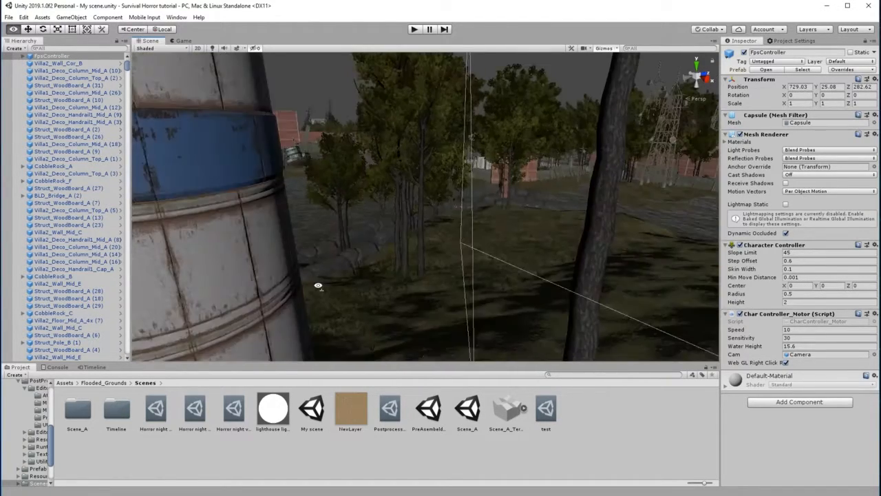
{"action": "left_click_drag", "start_coordinate": [413, 285], "coordinate": [393, 265]}
{"action": "scroll", "coordinate": [364, 252], "scroll_direction": "down", "scroll_amount": 3}
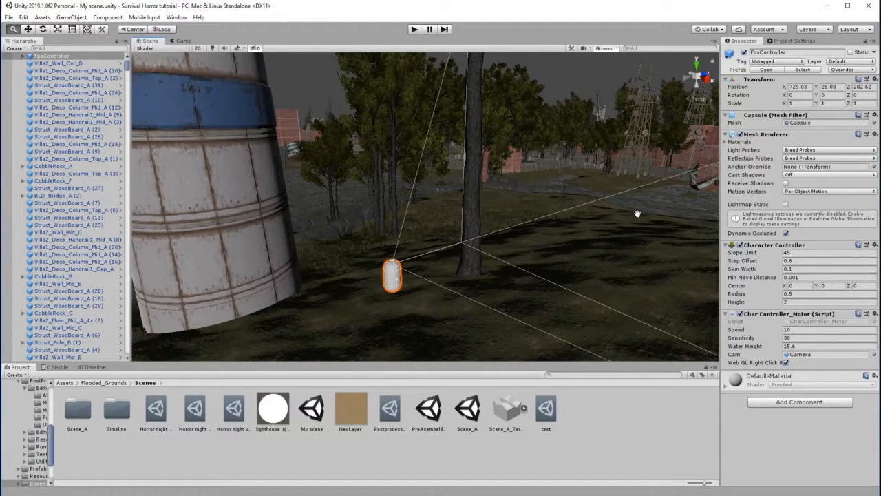
{"action": "scroll", "coordinate": [372, 251], "scroll_direction": "up", "scroll_amount": 3}
{"action": "left_click_drag", "start_coordinate": [403, 263], "coordinate": [404, 252]}
{"action": "scroll", "coordinate": [405, 258], "scroll_direction": "up", "scroll_amount": 3}
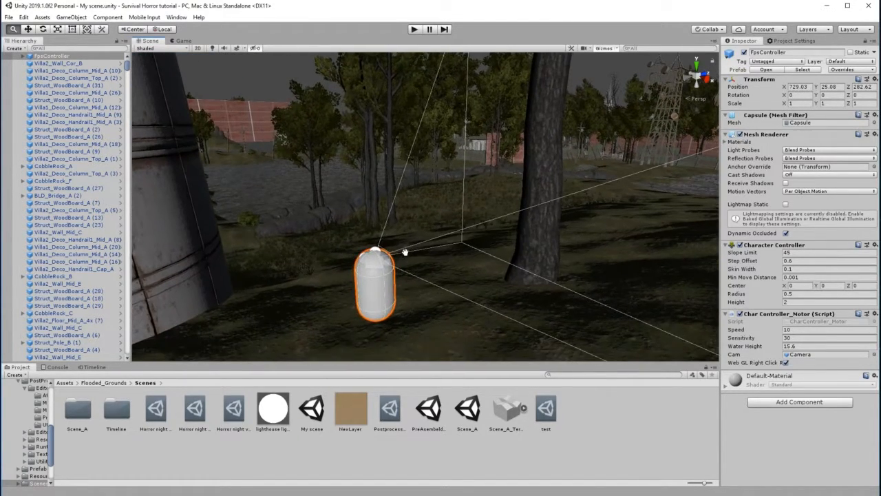
{"action": "left_click", "coordinate": [72, 17]}
{"action": "mouse_move", "coordinate": [175, 81]}
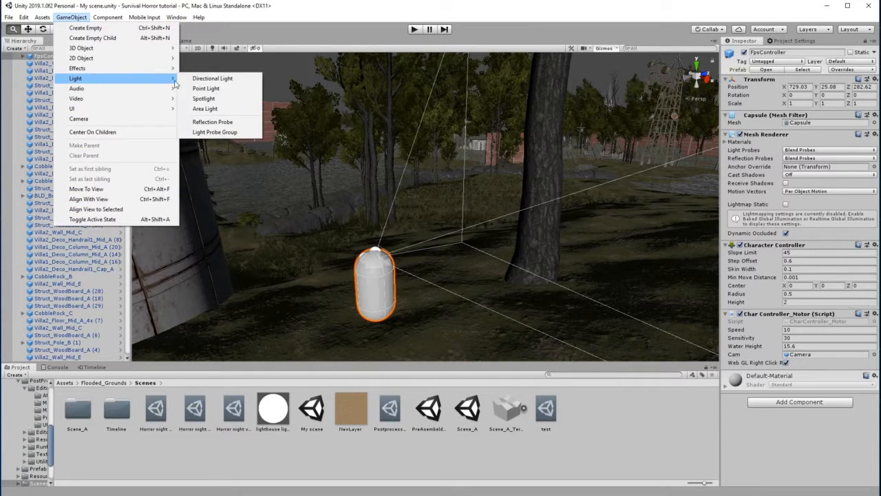
{"action": "left_click", "coordinate": [214, 101]}
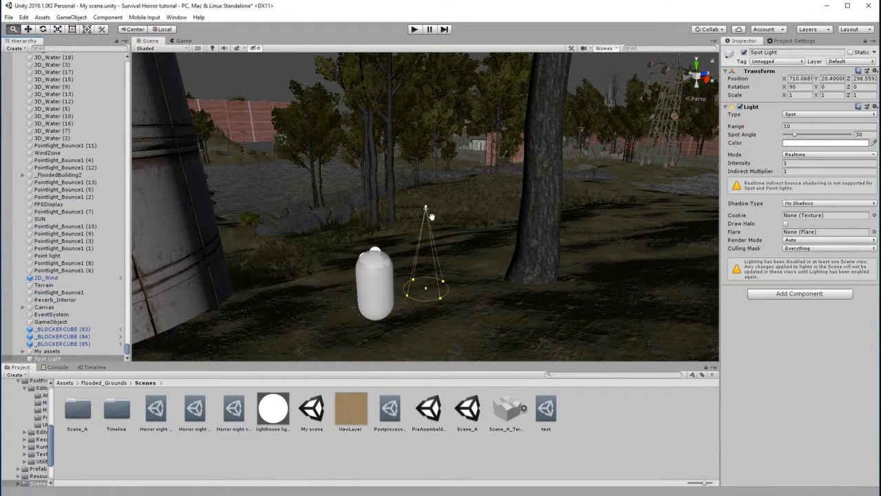
- Align the new Spot Light with a view from directly behind the player capsule, facing the same way as the player
{"action": "scroll", "coordinate": [400, 278], "scroll_direction": "up", "scroll_amount": 2}
{"action": "left_click_drag", "start_coordinate": [406, 276], "coordinate": [427, 276]}
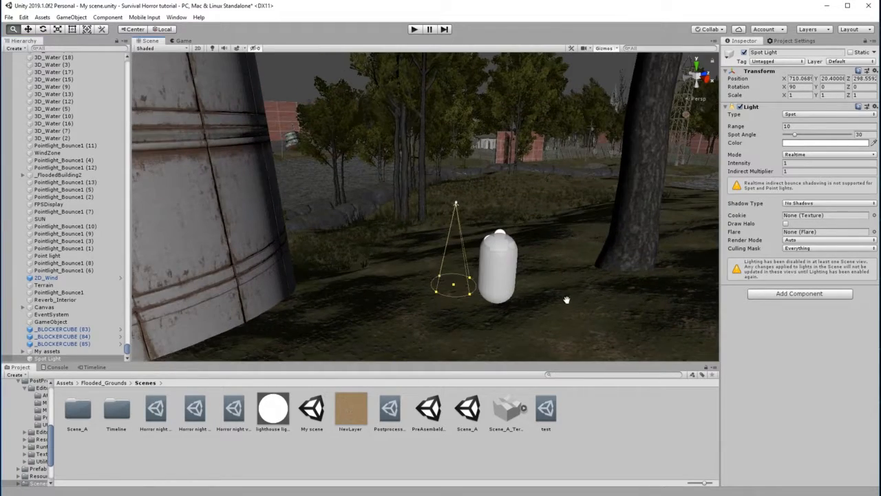
{"action": "scroll", "coordinate": [565, 298], "scroll_direction": "up", "scroll_amount": 2}
{"action": "left_click_drag", "start_coordinate": [549, 292], "coordinate": [531, 286]}
{"action": "scroll", "coordinate": [503, 279], "scroll_direction": "up", "scroll_amount": 2}
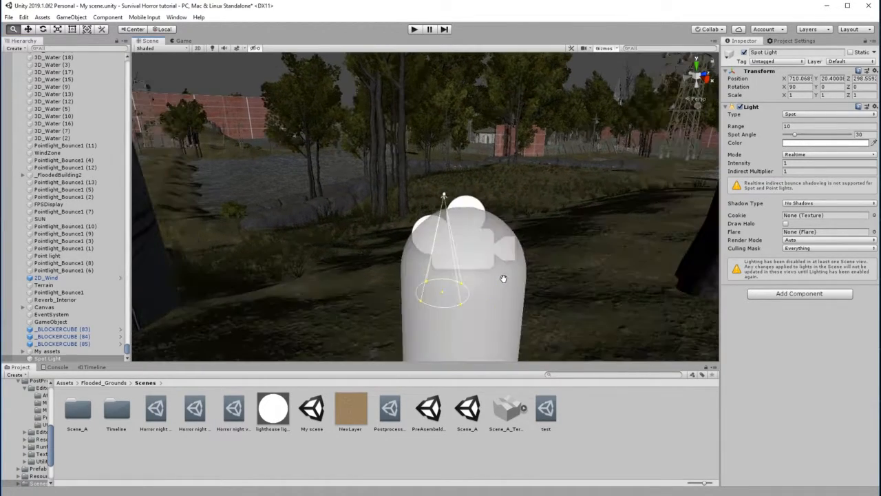
{"action": "scroll", "coordinate": [503, 279], "scroll_direction": "up", "scroll_amount": 1}
{"action": "right_click_drag", "start_coordinate": [503, 278], "coordinate": [596, 255]}
{"action": "left_click_drag", "start_coordinate": [566, 256], "coordinate": [570, 253]}
{"action": "right_click_drag", "start_coordinate": [572, 254], "coordinate": [600, 249]}
{"action": "left_click_drag", "start_coordinate": [560, 247], "coordinate": [561, 245]}
{"action": "scroll", "coordinate": [563, 245], "scroll_direction": "up", "scroll_amount": 2}
{"action": "scroll", "coordinate": [562, 246], "scroll_direction": "down", "scroll_amount": 2}
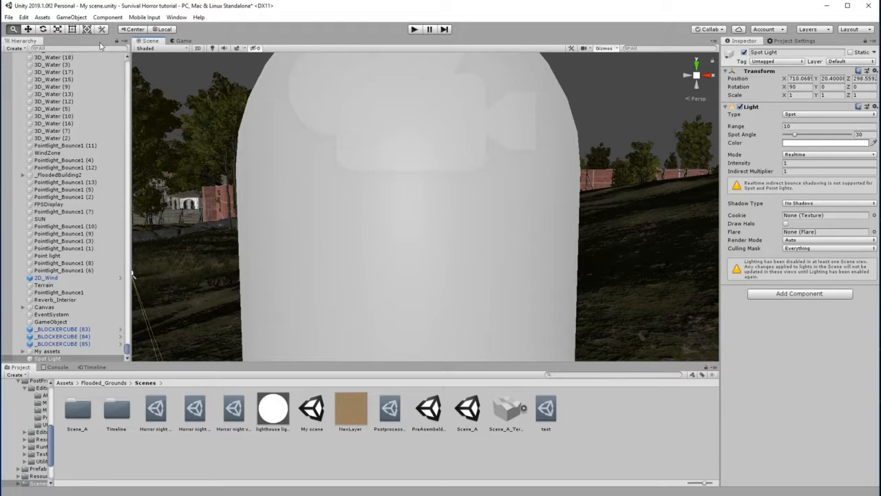
{"action": "left_click", "coordinate": [72, 19]}
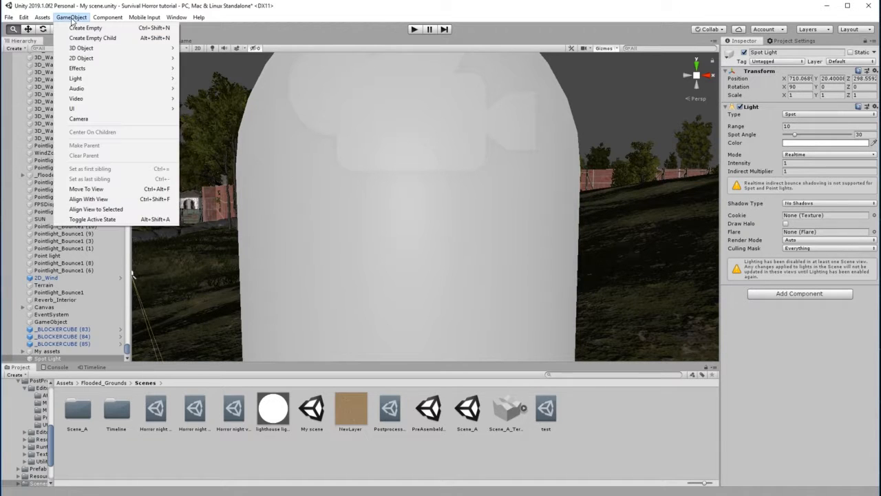
{"action": "left_click", "coordinate": [96, 199]}
- Move the Spot Light forward along its beam direction into the player capsule, to about Z 282.66
{"action": "scroll", "coordinate": [462, 183], "scroll_direction": "down", "scroll_amount": 2}
{"action": "right_click_drag", "start_coordinate": [466, 185], "coordinate": [389, 220]}
{"action": "left_click_drag", "start_coordinate": [429, 217], "coordinate": [399, 218]}
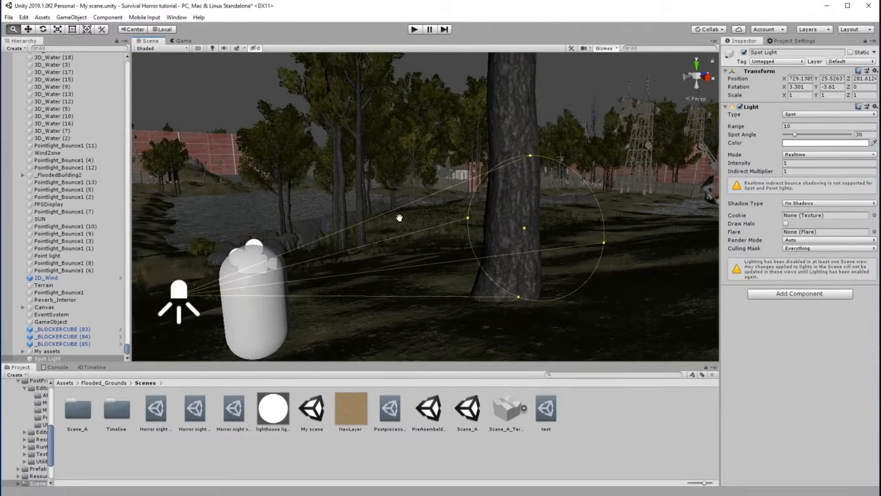
{"action": "left_click", "coordinate": [28, 29]}
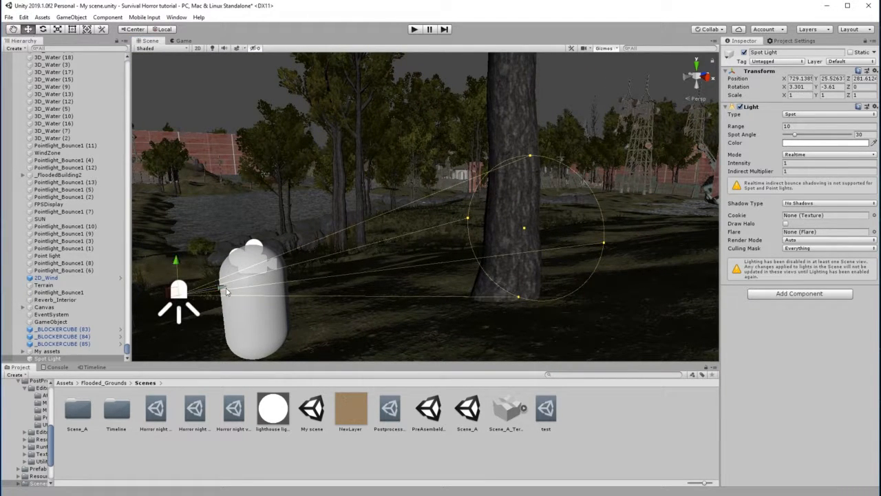
{"action": "left_click_drag", "start_coordinate": [221, 290], "coordinate": [296, 285]}
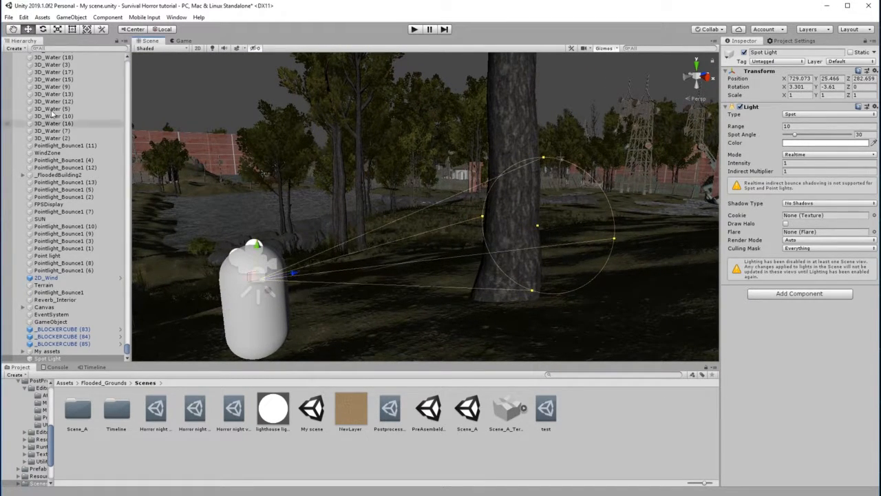
- Rotate the Spot Light slightly upward to an X rotation of about 0.83
{"action": "left_click", "coordinate": [12, 33]}
{"action": "left_click_drag", "start_coordinate": [349, 237], "coordinate": [322, 265]}
{"action": "right_click_drag", "start_coordinate": [367, 267], "coordinate": [218, 273]}
{"action": "left_click_drag", "start_coordinate": [388, 272], "coordinate": [310, 255]}
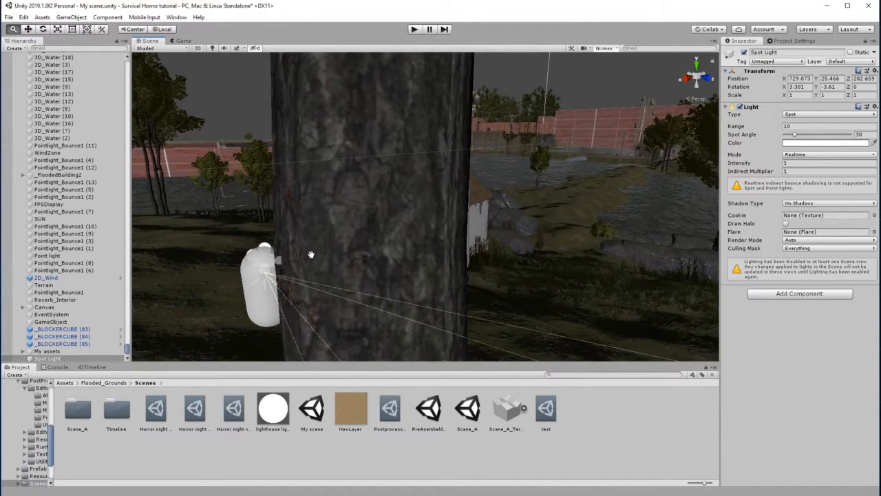
{"action": "right_click_drag", "start_coordinate": [311, 254], "coordinate": [221, 252]}
{"action": "left_click_drag", "start_coordinate": [242, 252], "coordinate": [484, 261]}
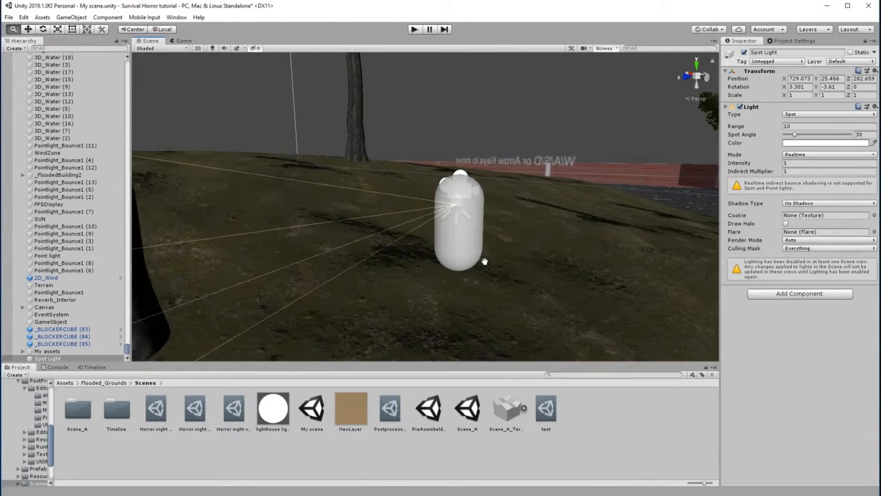
{"action": "left_click", "coordinate": [43, 29]}
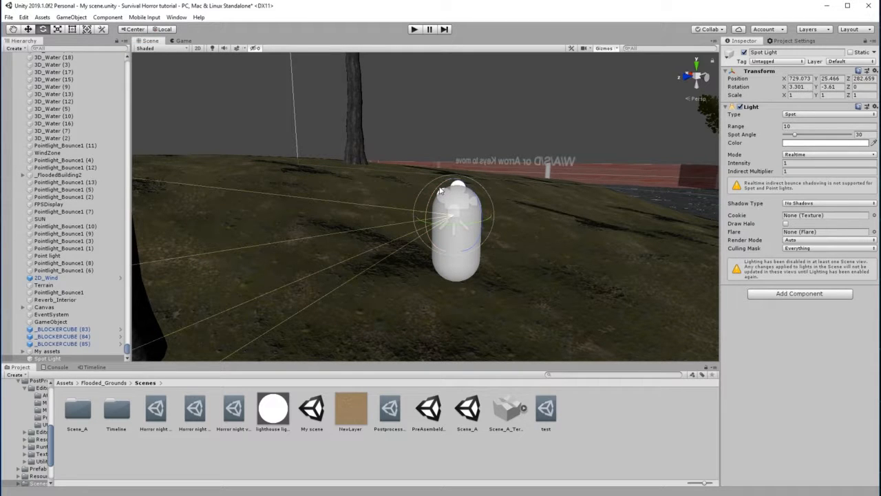
{"action": "left_click_drag", "start_coordinate": [439, 190], "coordinate": [443, 186]}
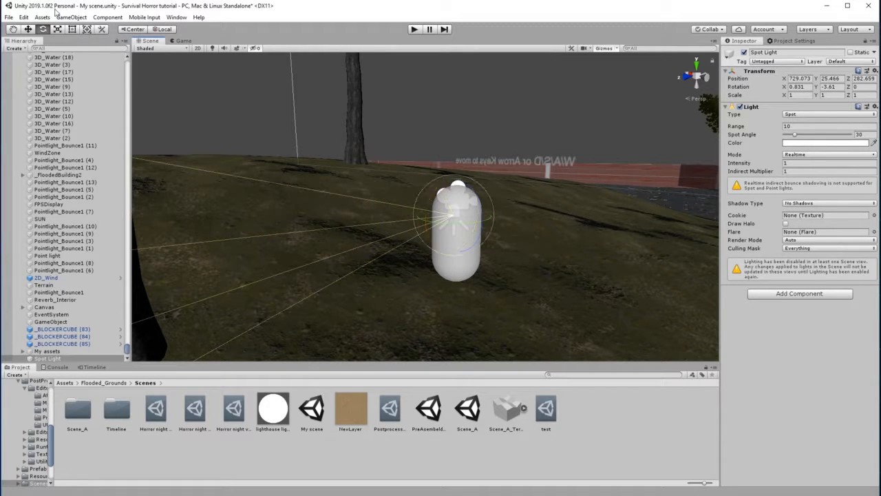
- Copy the Spot Light object from the hierarchy
{"action": "left_click", "coordinate": [10, 28]}
{"action": "left_click_drag", "start_coordinate": [514, 192], "coordinate": [499, 200]}
{"action": "right_click_drag", "start_coordinate": [508, 205], "coordinate": [412, 193]}
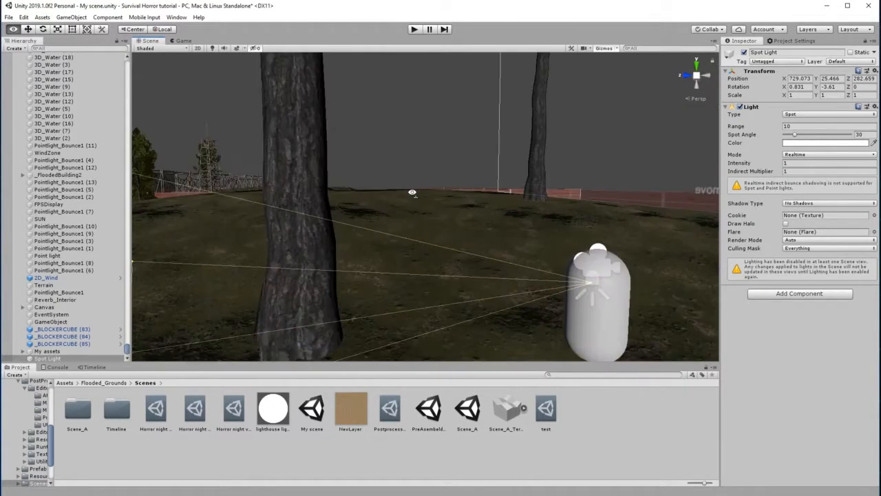
{"action": "key", "text": "f"}
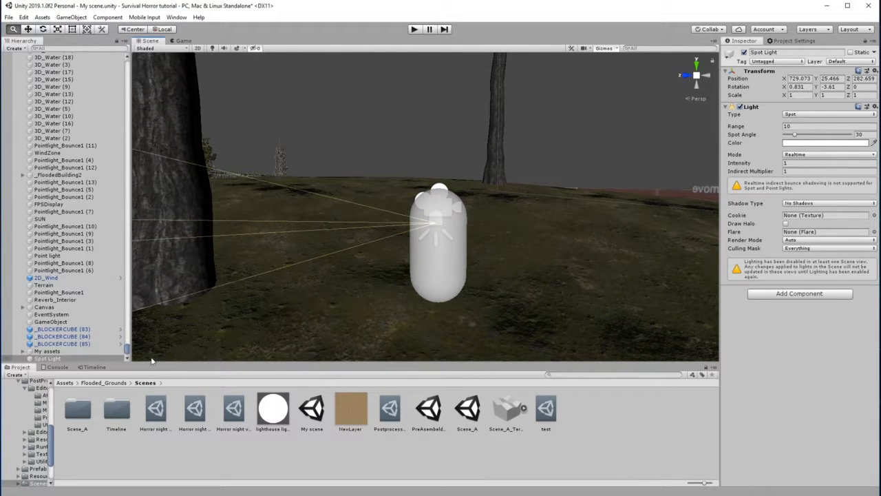
{"action": "left_click_drag", "start_coordinate": [128, 354], "coordinate": [61, 360]}
{"action": "left_click", "coordinate": [50, 358]}
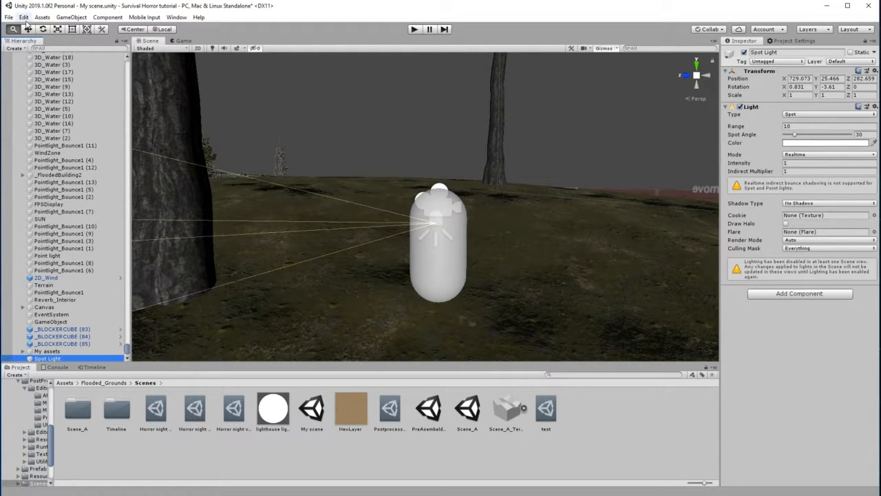
{"action": "left_click", "coordinate": [24, 18]}
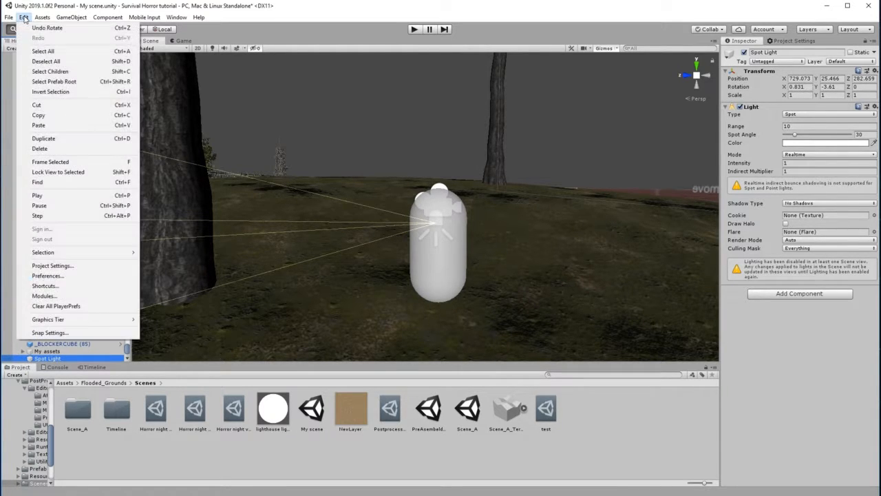
{"action": "left_click", "coordinate": [47, 115]}
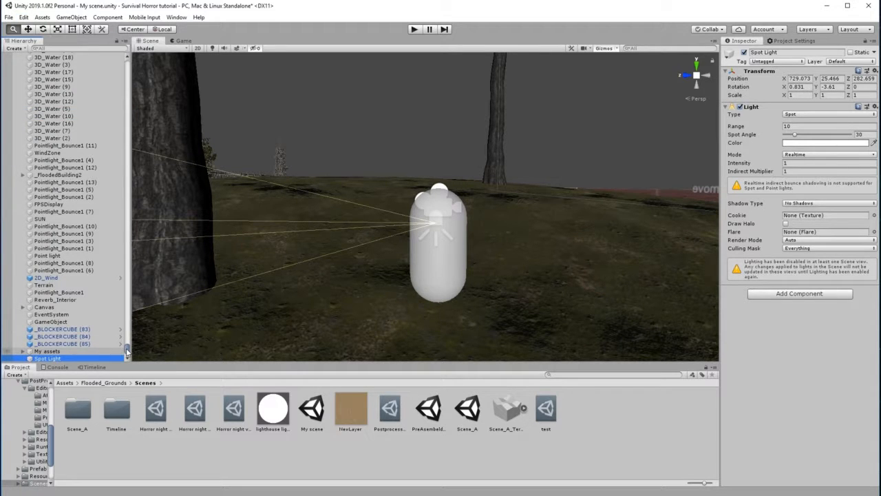
- Paste the Spot Light copy inside FpsController and make it a child of its Camera
{"action": "left_click_drag", "start_coordinate": [126, 351], "coordinate": [144, 57]}
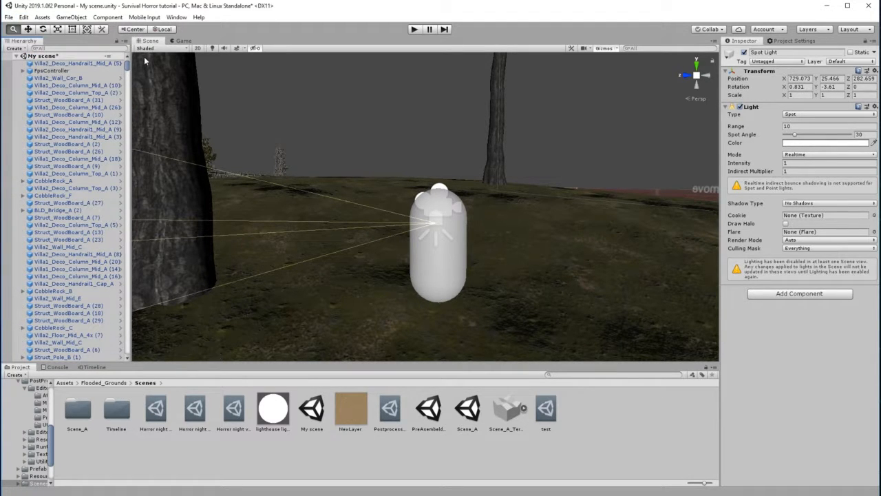
{"action": "left_click", "coordinate": [50, 70]}
{"action": "left_click", "coordinate": [23, 71]}
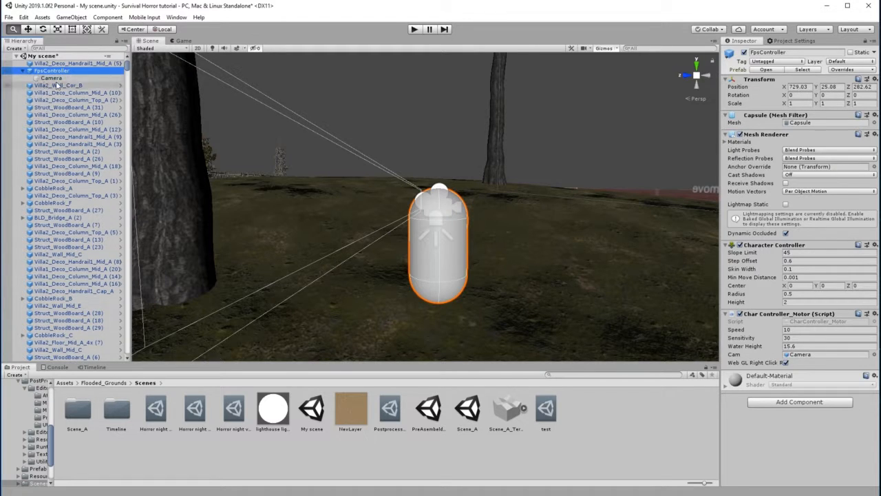
{"action": "left_click", "coordinate": [49, 78]}
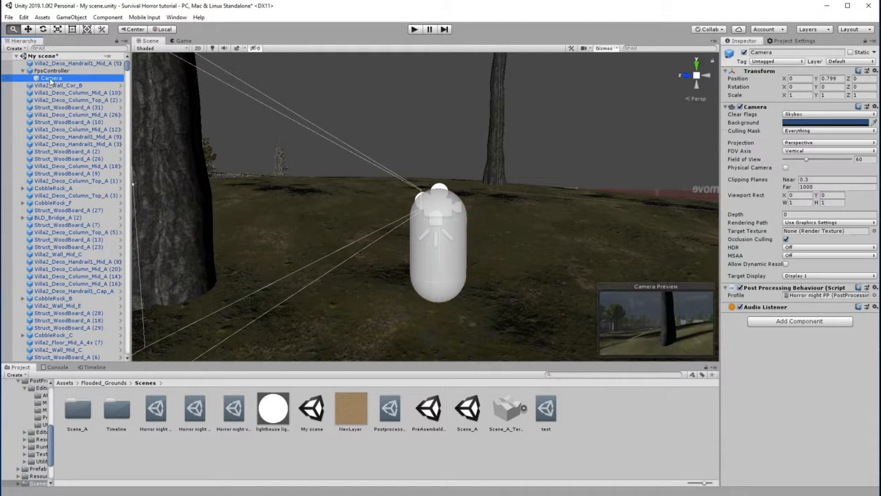
{"action": "left_click", "coordinate": [23, 18]}
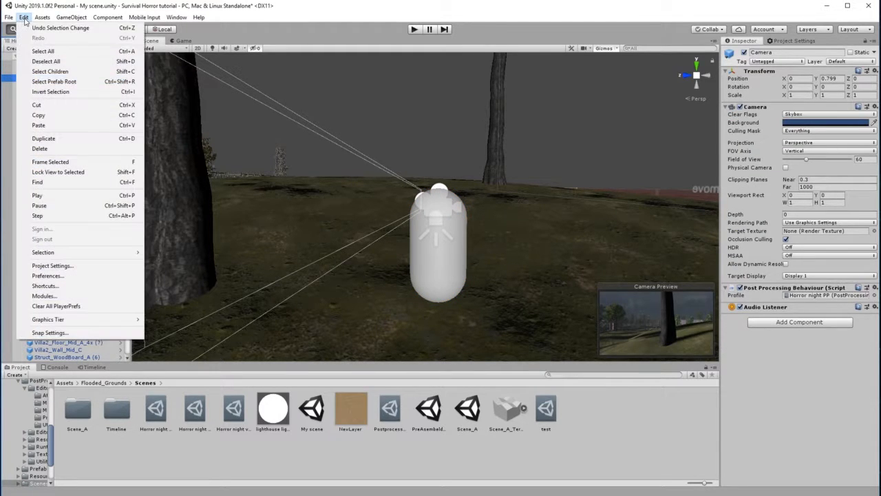
{"action": "left_click", "coordinate": [38, 124]}
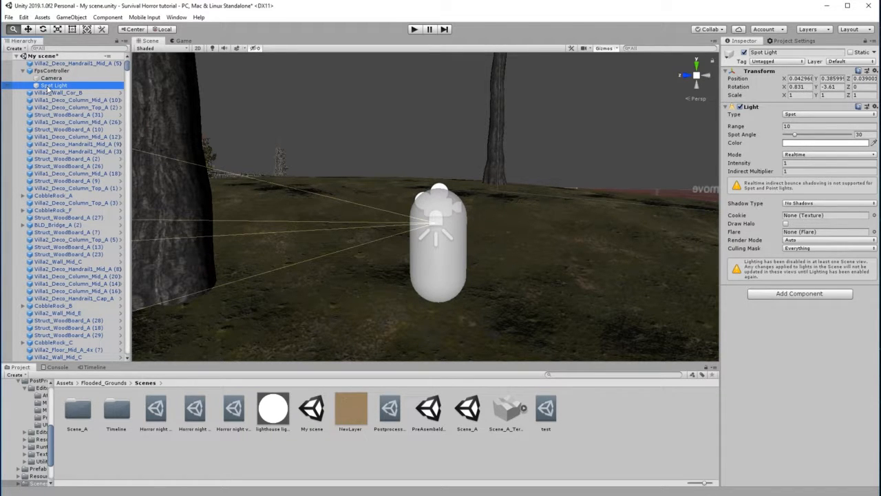
{"action": "left_click_drag", "start_coordinate": [48, 87], "coordinate": [50, 78]}
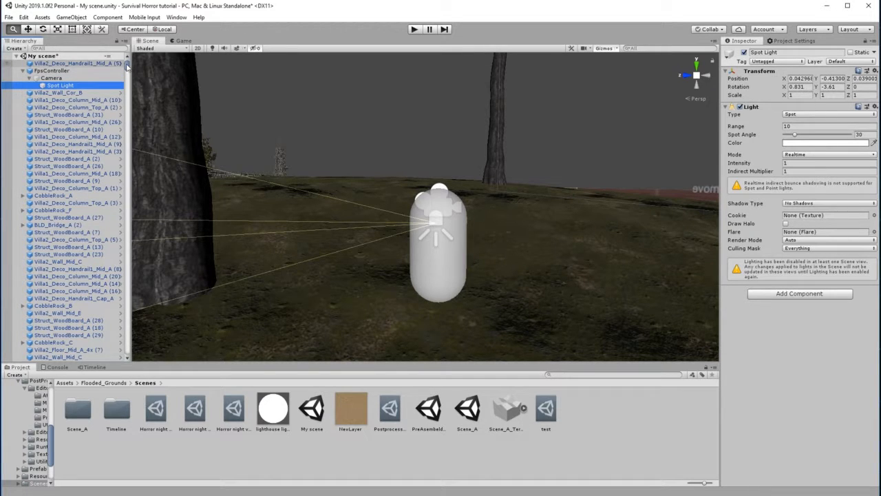
- Delete the original standalone Spot Light from the end of the scene hierarchy
{"action": "left_click_drag", "start_coordinate": [128, 66], "coordinate": [127, 348]}
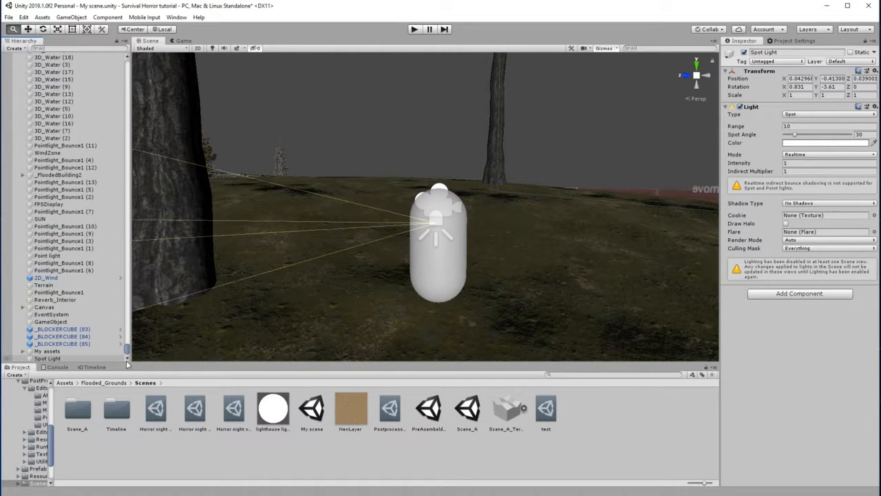
{"action": "left_click", "coordinate": [47, 359]}
{"action": "key", "text": "Delete"}
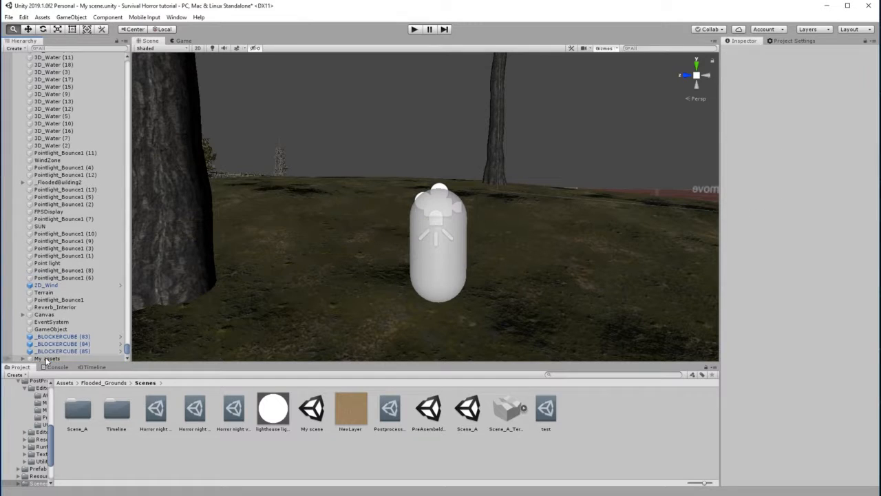
- Set the indirect multiplier of the Spot Light under the FpsController's Camera to 0
{"action": "left_click_drag", "start_coordinate": [131, 348], "coordinate": [129, 203]}
{"action": "left_click_drag", "start_coordinate": [124, 351], "coordinate": [124, 61]}
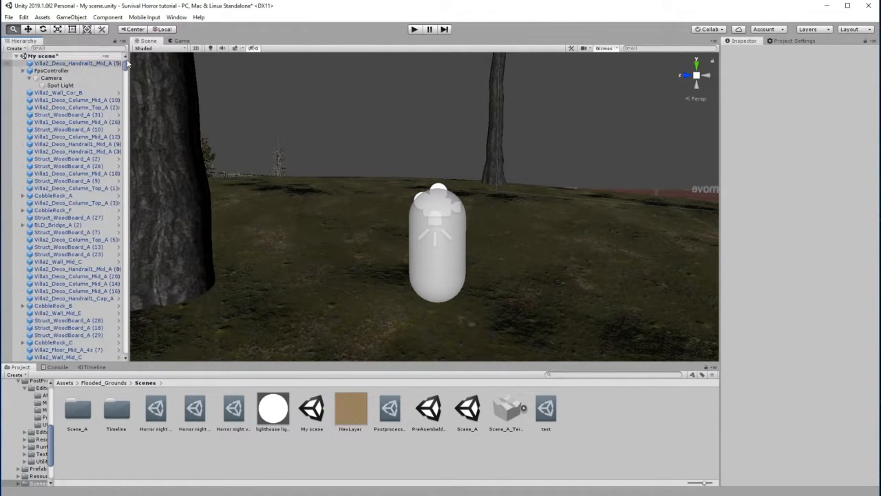
{"action": "left_click", "coordinate": [51, 84]}
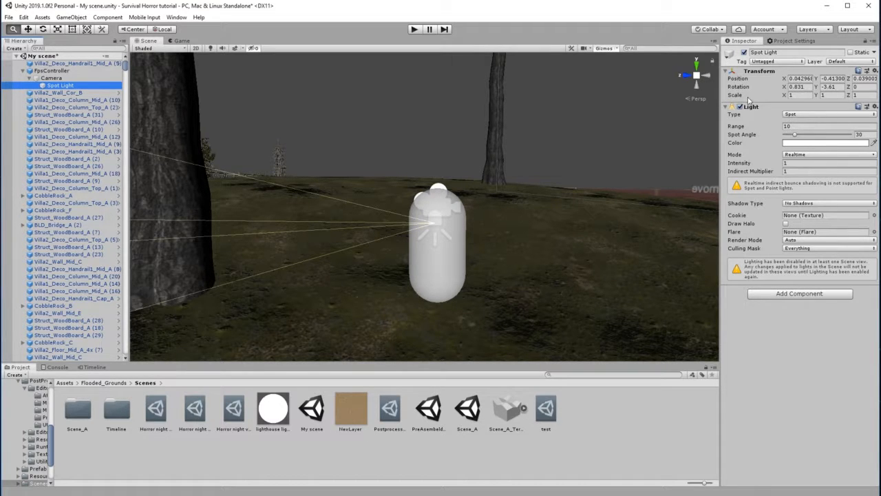
{"action": "left_click", "coordinate": [787, 172]}
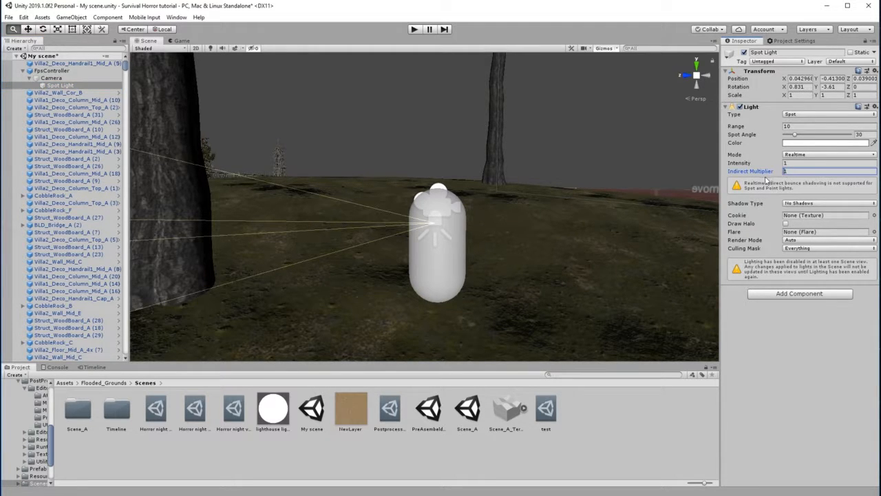
{"action": "type", "text": "0"}
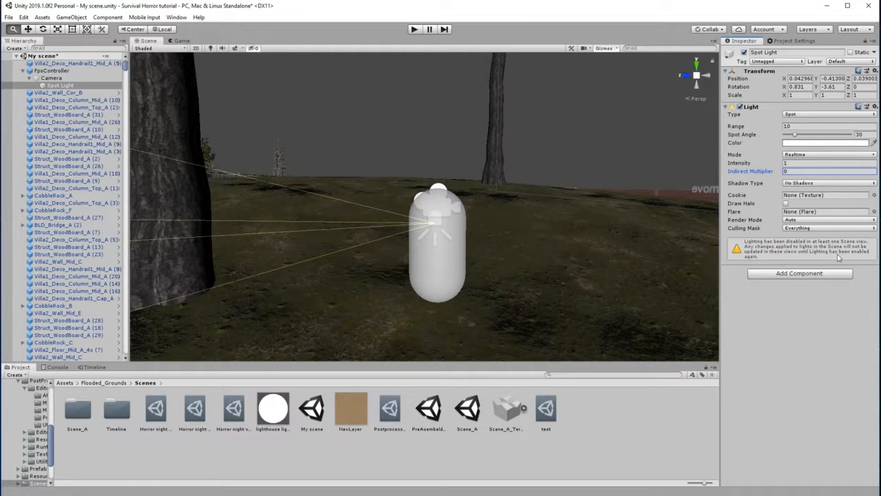
- Set the Spot Light's range to 50 and widen its spot angle to 70
{"action": "left_click", "coordinate": [795, 126]}
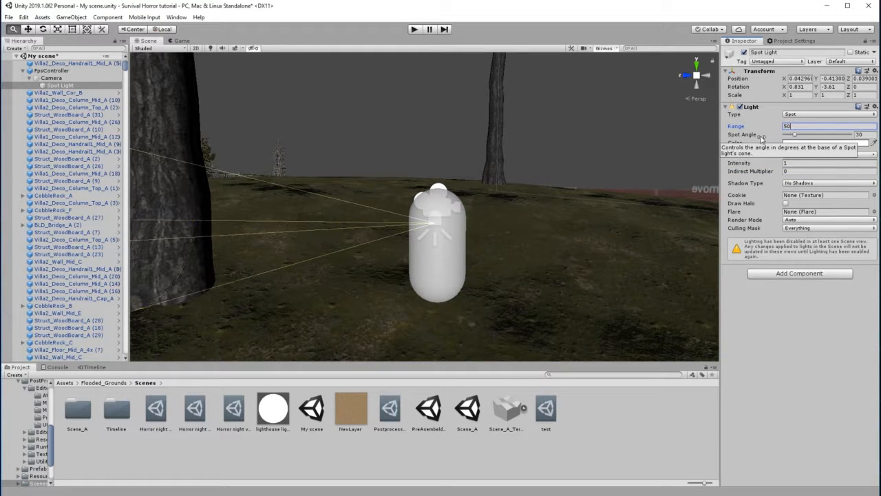
{"action": "type", "text": "50"}
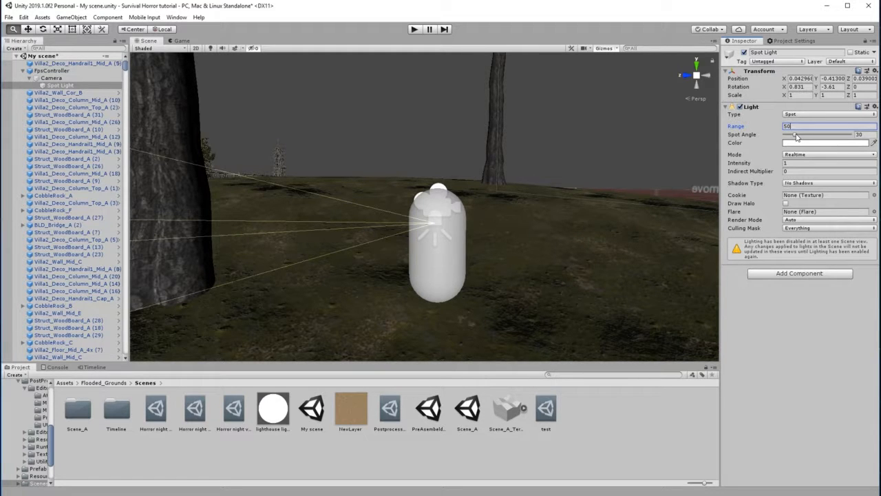
{"action": "left_click_drag", "start_coordinate": [796, 136], "coordinate": [812, 138]}
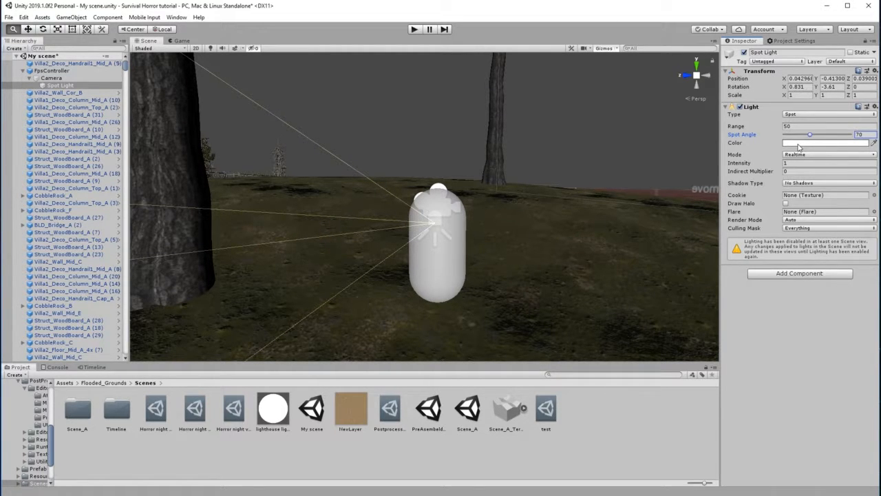
- Set the Spot Light's color to hexadecimal 987D63 and its intensity to 2
{"action": "left_click", "coordinate": [799, 143]}
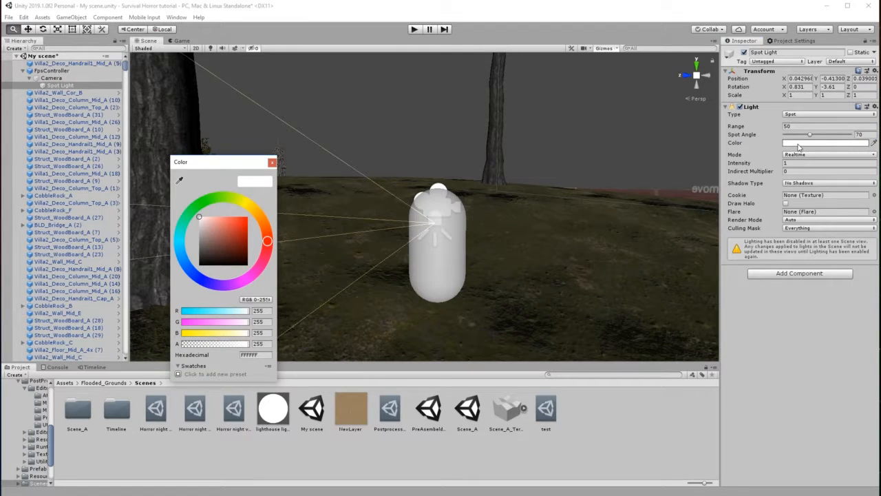
{"action": "left_click", "coordinate": [263, 355]}
{"action": "type", "text": "987"}
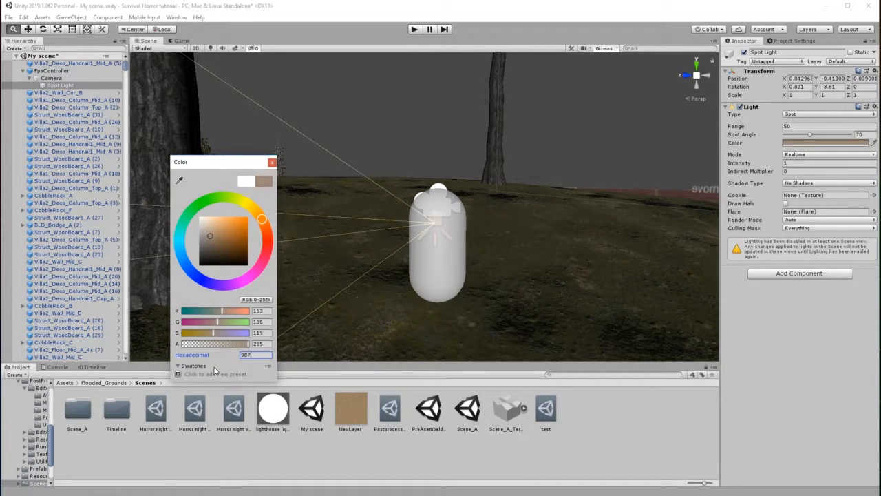
{"action": "type", "text": "D63"}
{"action": "left_click", "coordinate": [272, 163]}
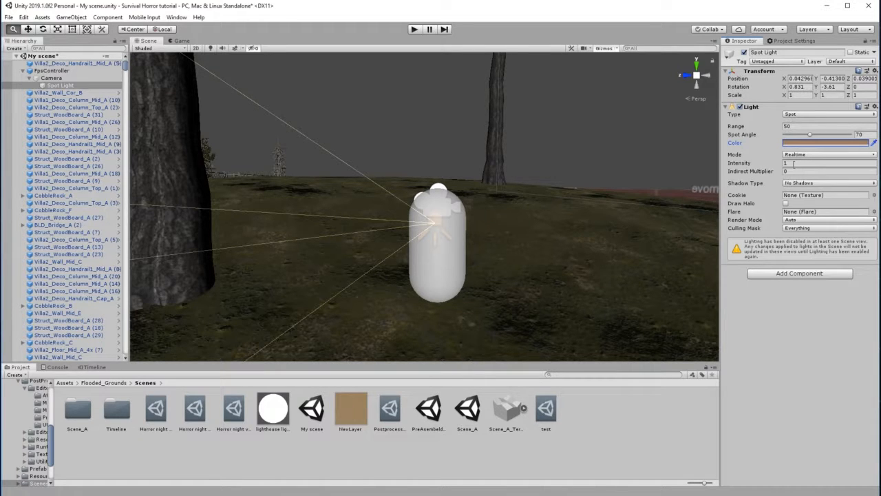
{"action": "left_click", "coordinate": [763, 165]}
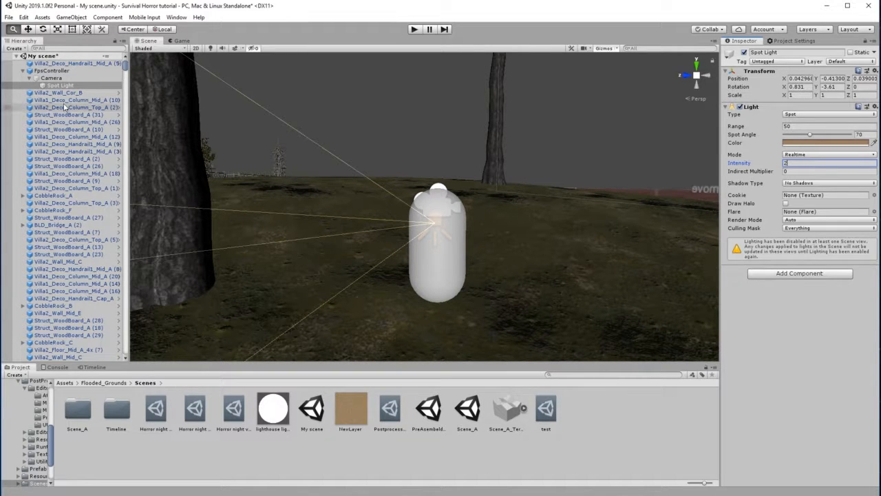
- Select FpsController and turn on the Scene view's effects and scene lighting
{"action": "left_click", "coordinate": [47, 71]}
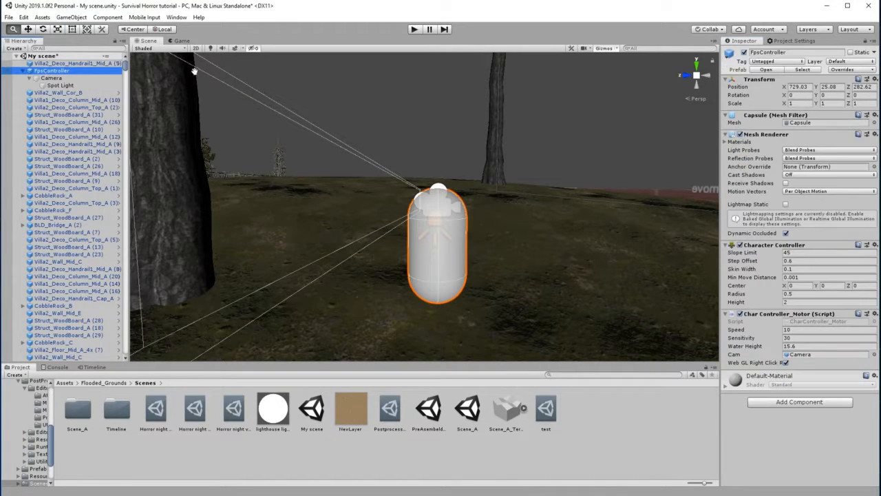
{"action": "left_click", "coordinate": [236, 49]}
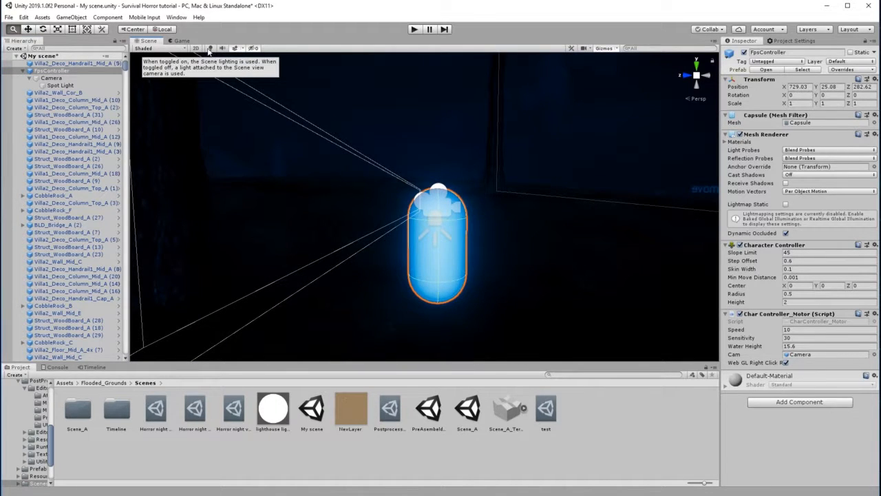
{"action": "left_click", "coordinate": [210, 49]}
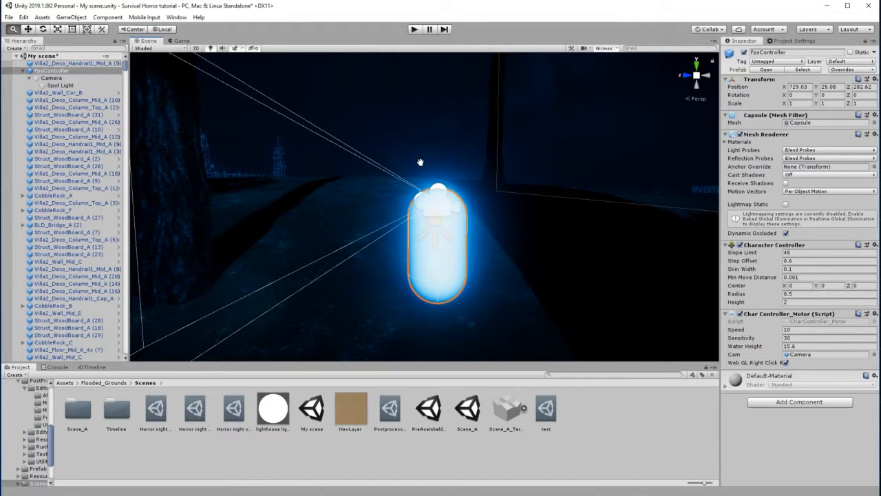
- Examine the lighting of the player capsule and surrounding terrain from several angles and distances
{"action": "left_click_drag", "start_coordinate": [420, 162], "coordinate": [399, 190]}
{"action": "right_click_drag", "start_coordinate": [483, 233], "coordinate": [275, 241]}
{"action": "mouse_move", "coordinate": [509, 255]}
{"action": "left_mouse_down"}
{"action": "mouse_move", "coordinate": [450, 230]}
{"action": "mouse_move", "coordinate": [433, 232]}
{"action": "mouse_move", "coordinate": [514, 268]}
{"action": "left_mouse_up"}
{"action": "scroll", "coordinate": [436, 232], "scroll_direction": "down", "scroll_amount": 5}
{"action": "right_click_drag", "start_coordinate": [513, 270], "coordinate": [675, 273]}
{"action": "left_click_drag", "start_coordinate": [476, 271], "coordinate": [549, 257]}
{"action": "scroll", "coordinate": [481, 274], "scroll_direction": "up", "scroll_amount": 4}
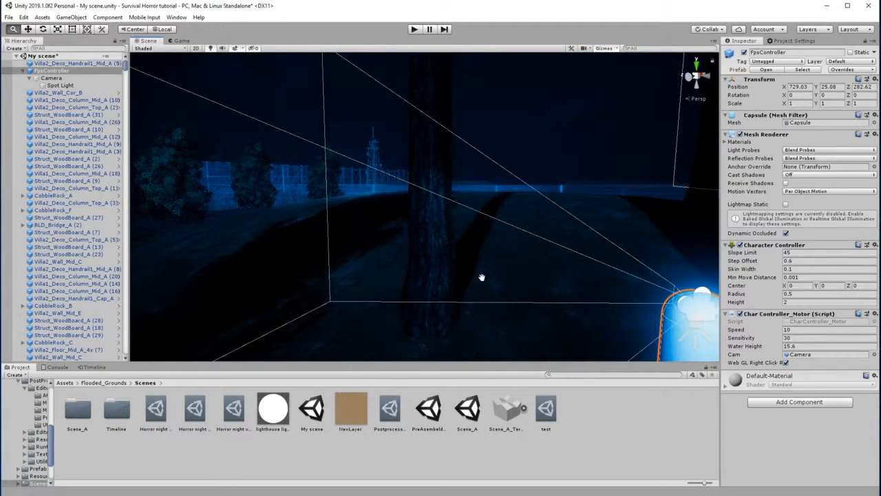
{"action": "scroll", "coordinate": [482, 277], "scroll_direction": "up", "scroll_amount": 2}
{"action": "left_click_drag", "start_coordinate": [482, 276], "coordinate": [508, 272]}
{"action": "right_click_drag", "start_coordinate": [516, 277], "coordinate": [370, 274]}
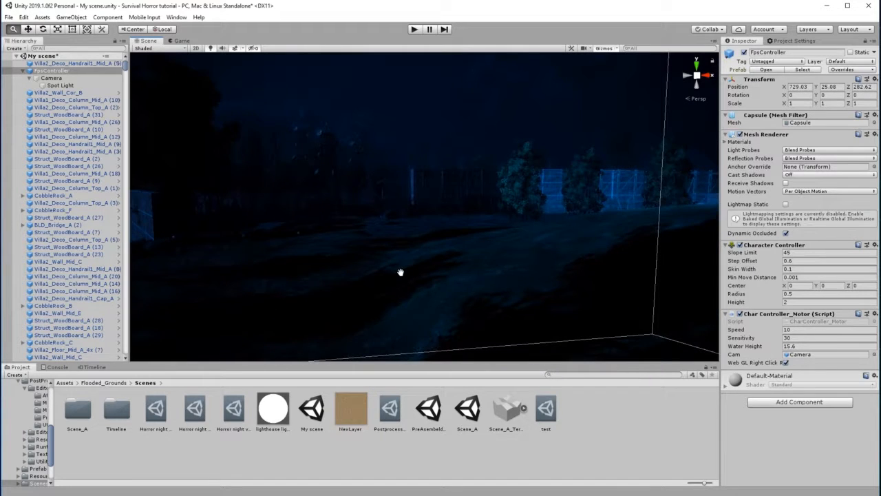
{"action": "left_click_drag", "start_coordinate": [400, 273], "coordinate": [373, 273]}
{"action": "scroll", "coordinate": [380, 275], "scroll_direction": "down", "scroll_amount": 5}
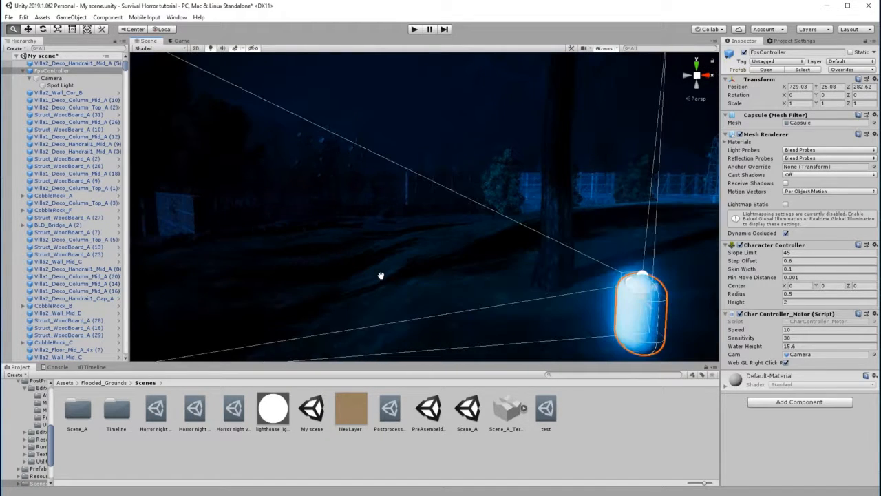
{"action": "scroll", "coordinate": [380, 275], "scroll_direction": "up", "scroll_amount": 3}
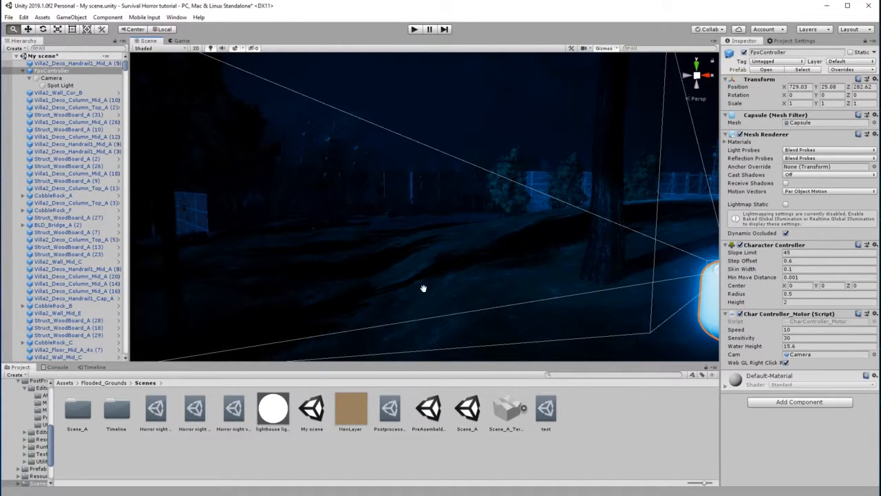